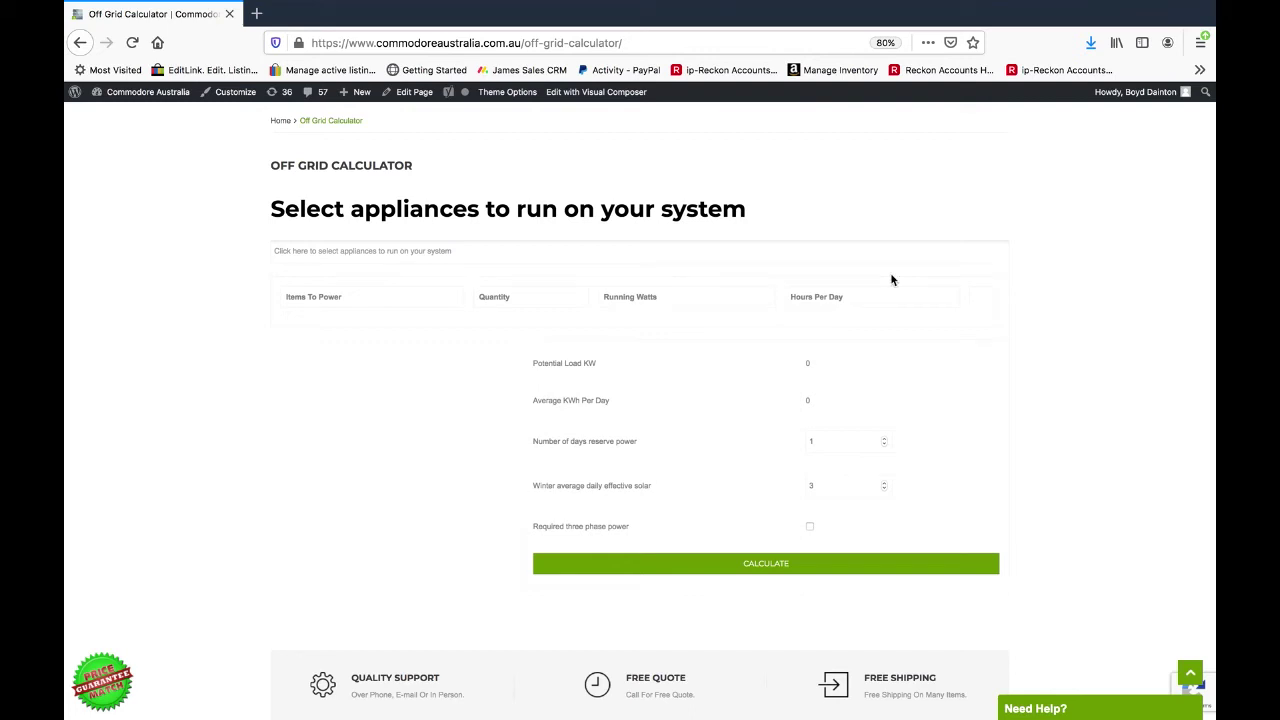
Add Large Air Conditioner, Ceiling Fan, Desktop computer and Dishwasher from the appliance list
click(440, 250)
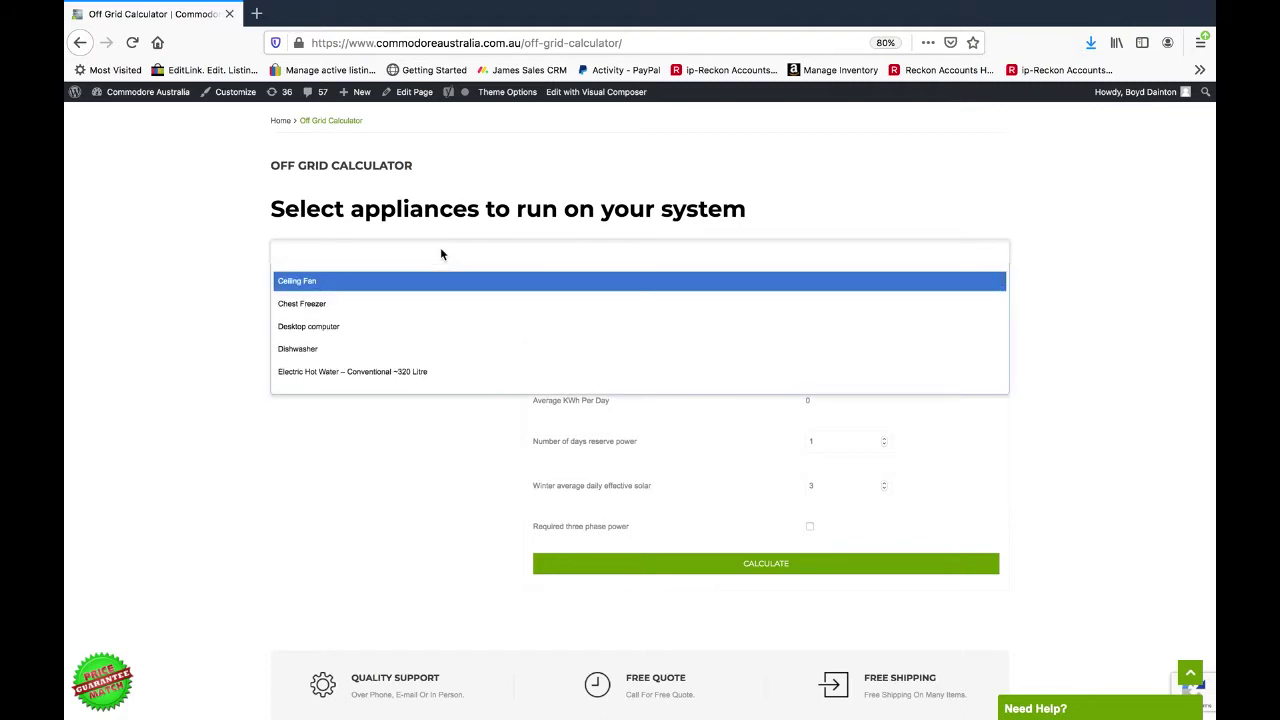
key(Down)
key(Down)
key(Down)
key(Down)
key(Down)
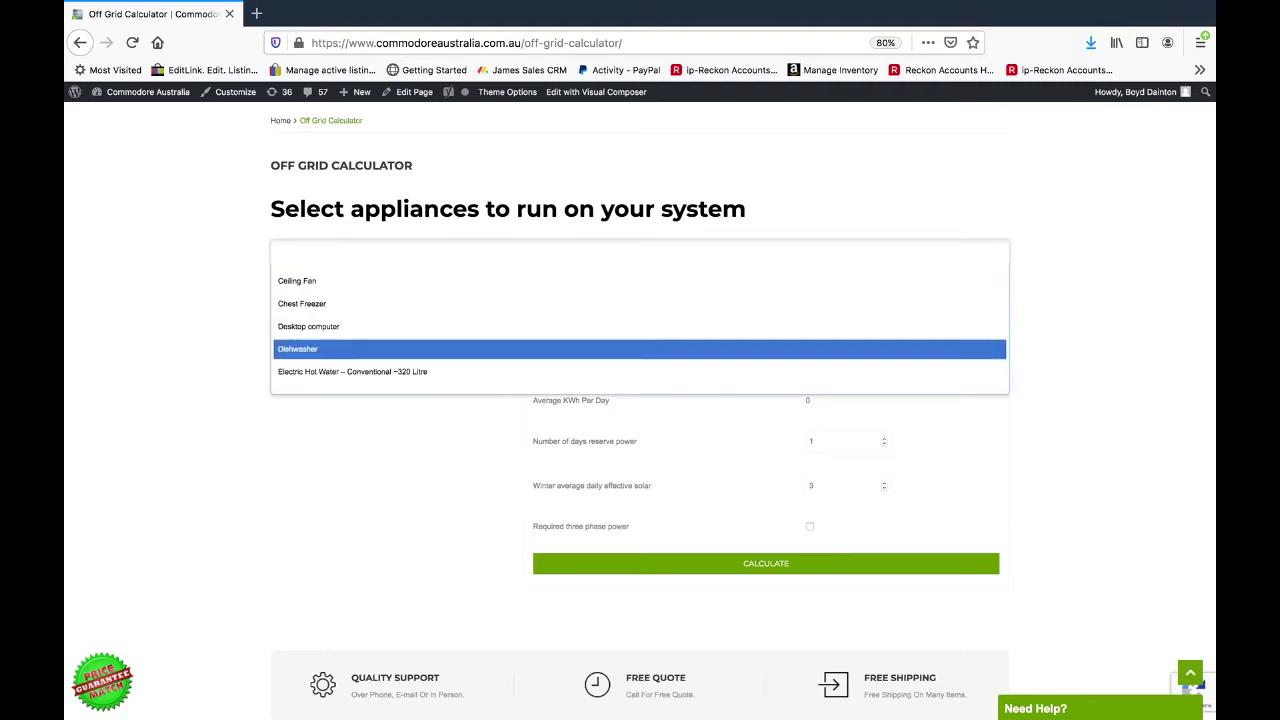
key(Down)
key(Down)
key(Down)
key(Down)
key(Down)
key(Down)
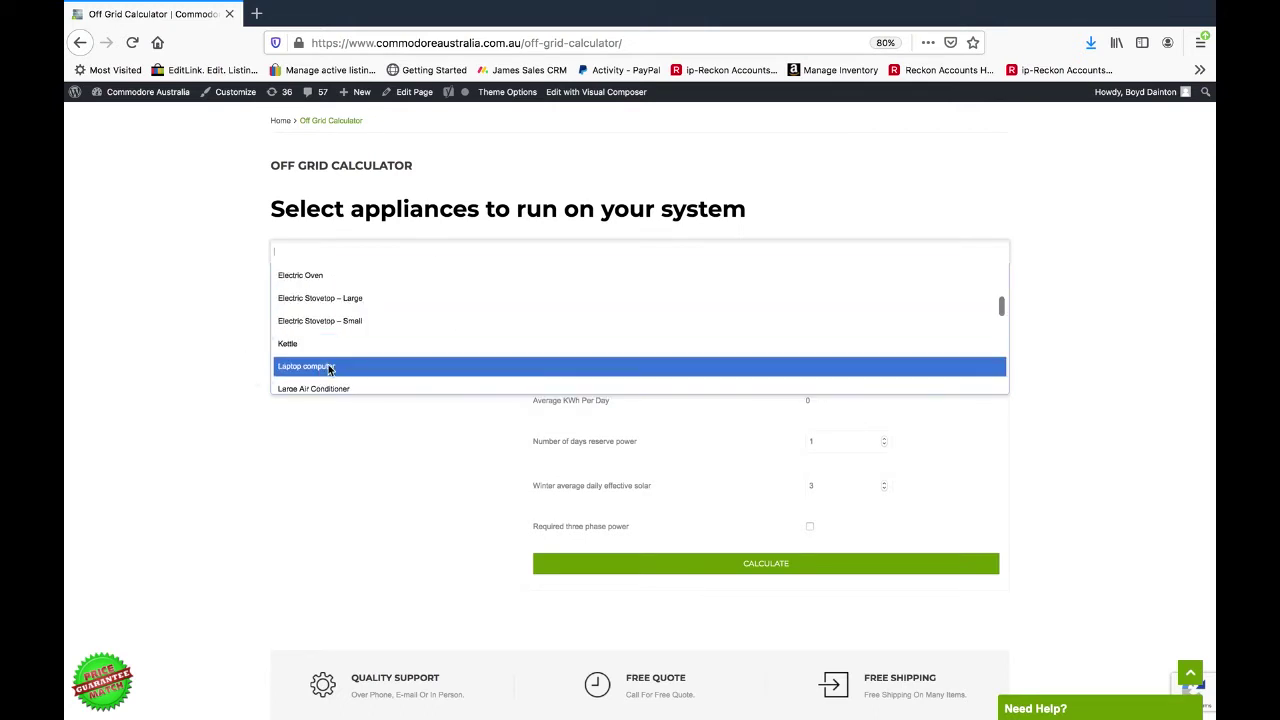
click(332, 380)
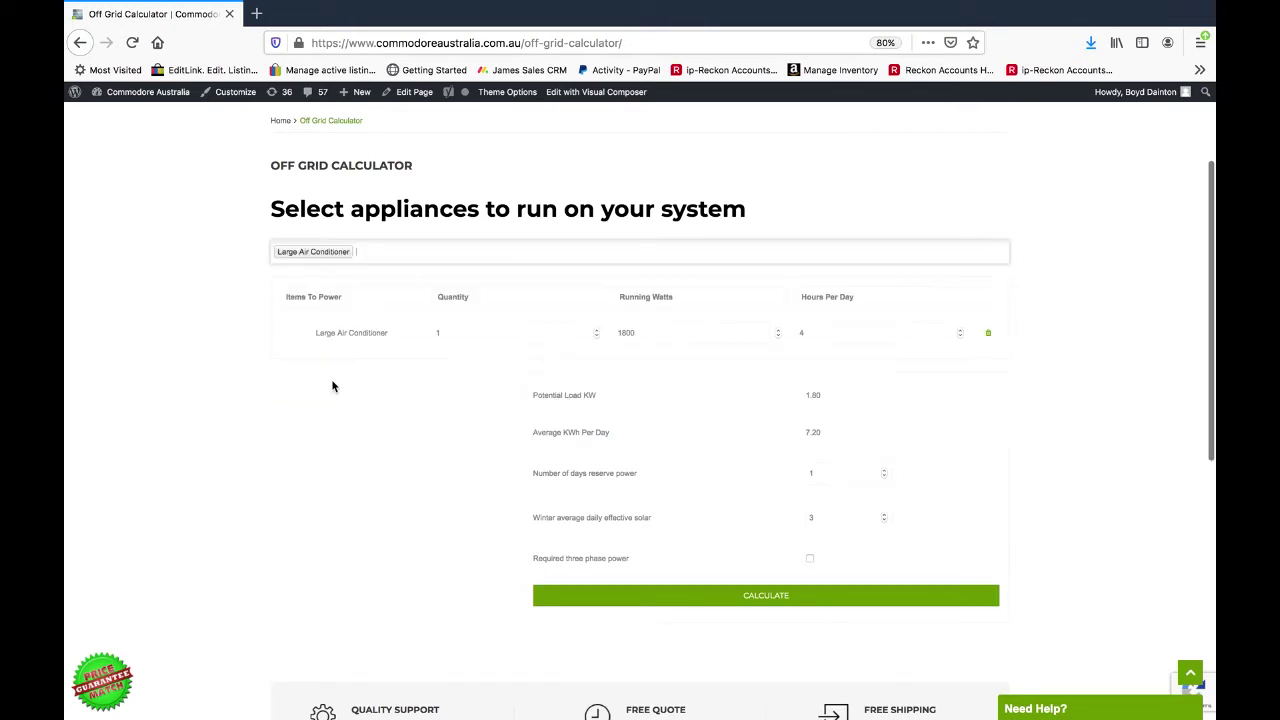
click(434, 250)
click(366, 281)
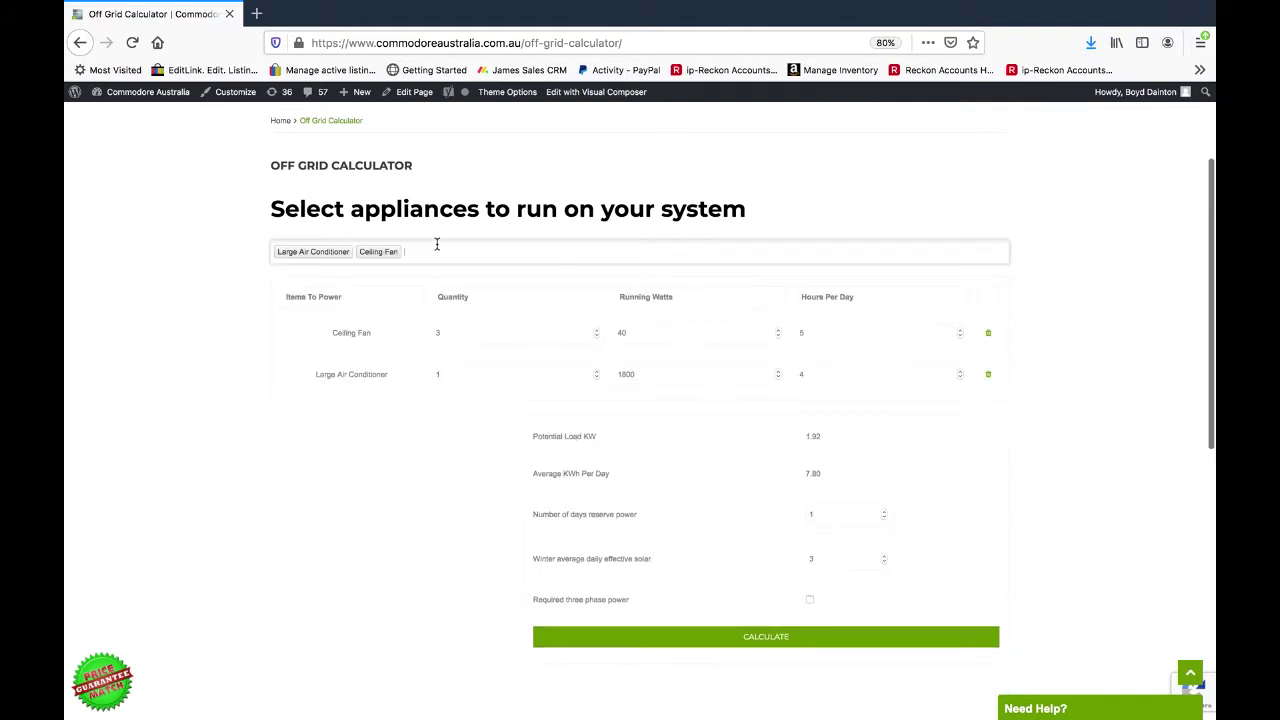
click(437, 243)
click(367, 334)
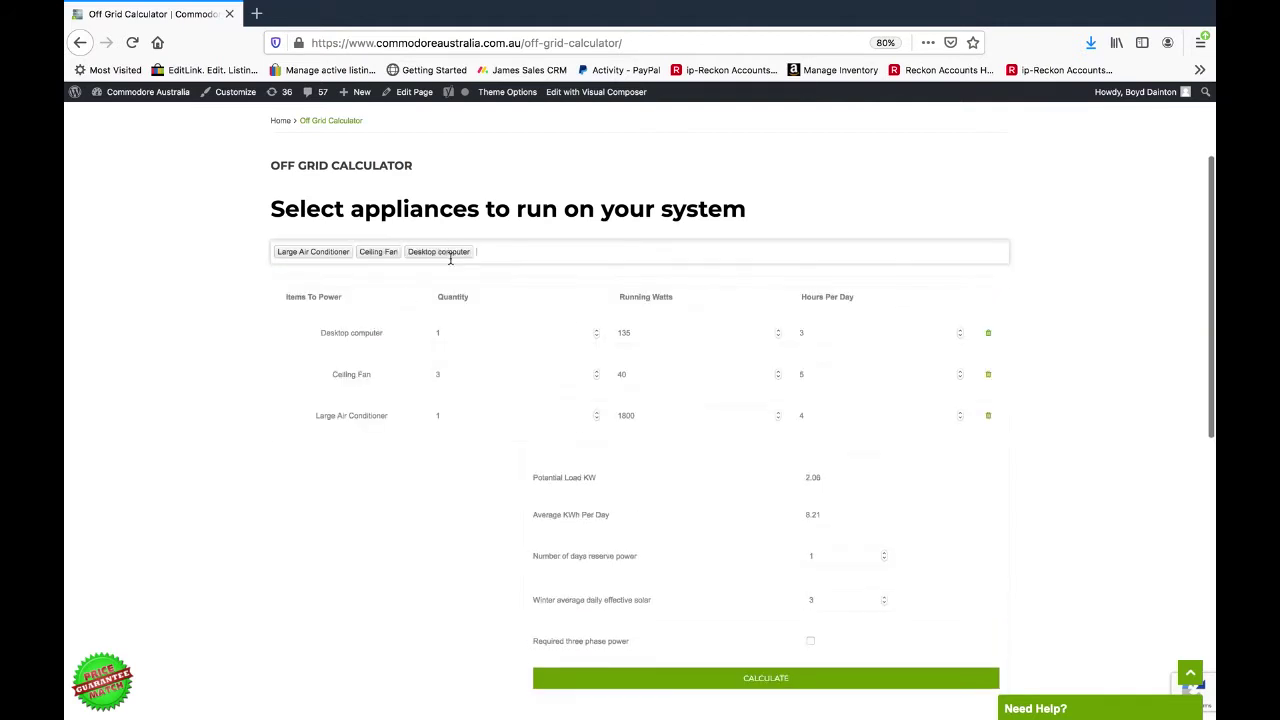
click(499, 251)
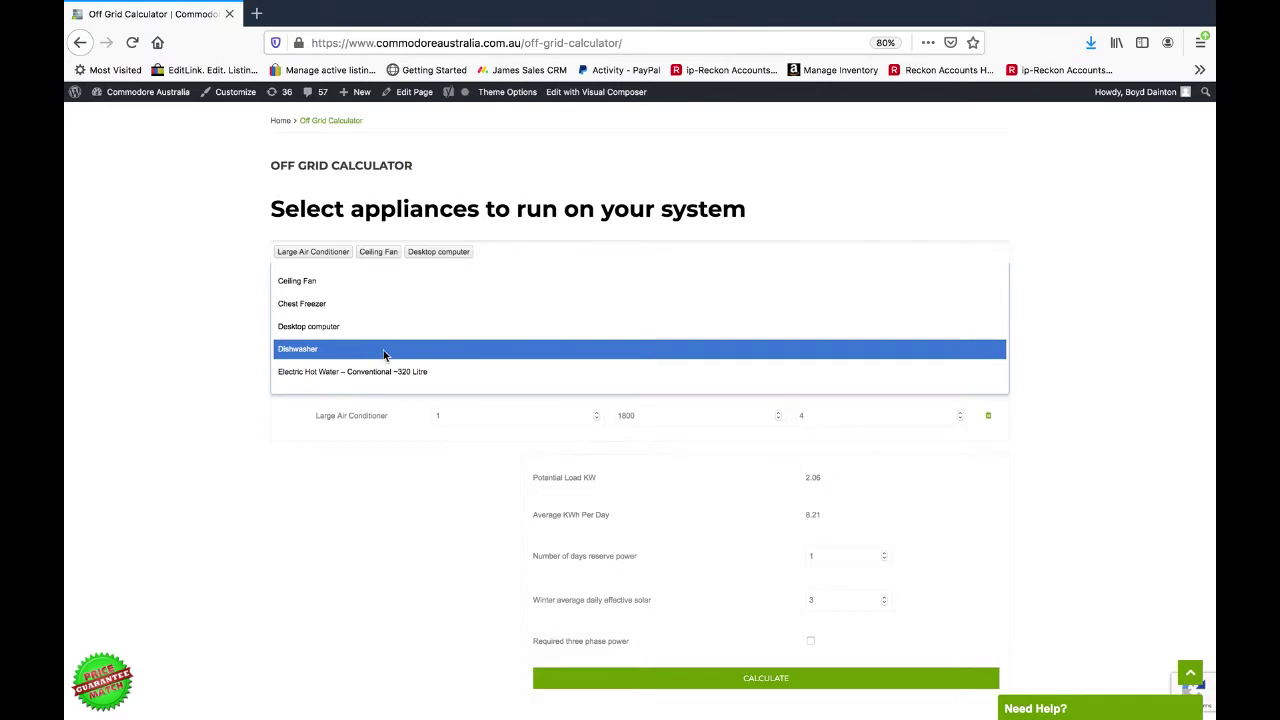
click(385, 352)
click(574, 254)
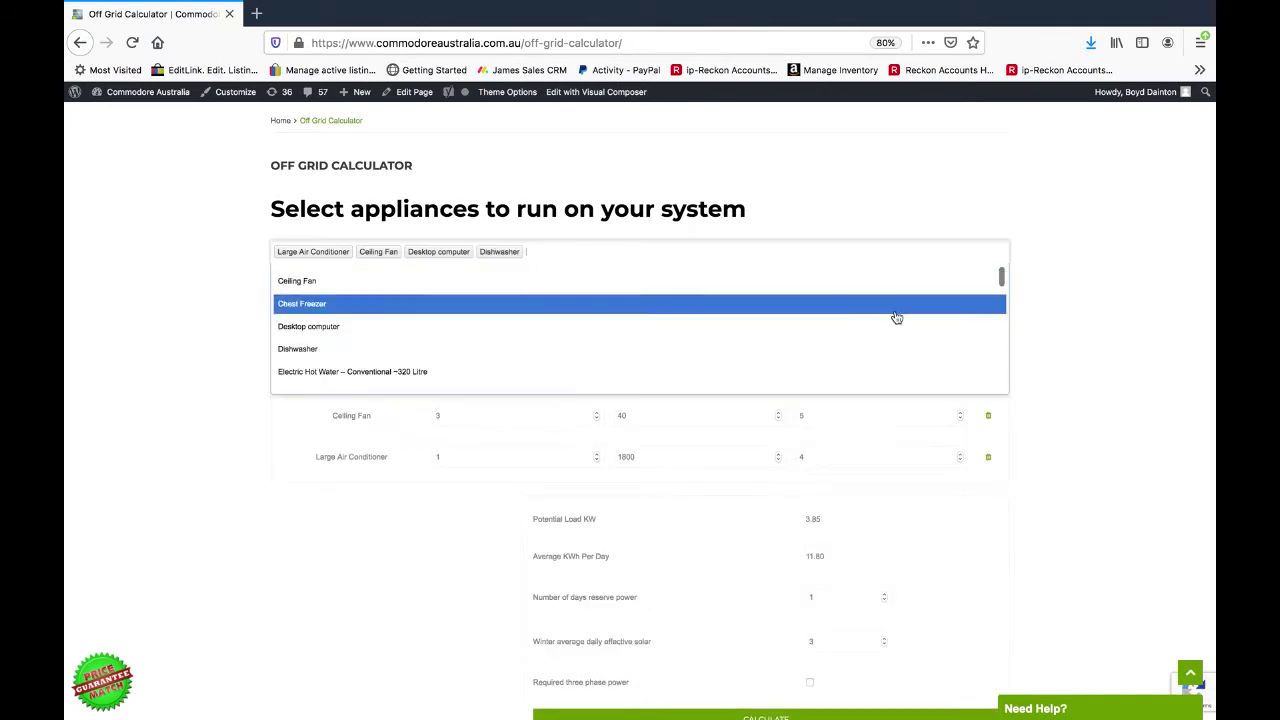
scroll(996, 320, down, 10)
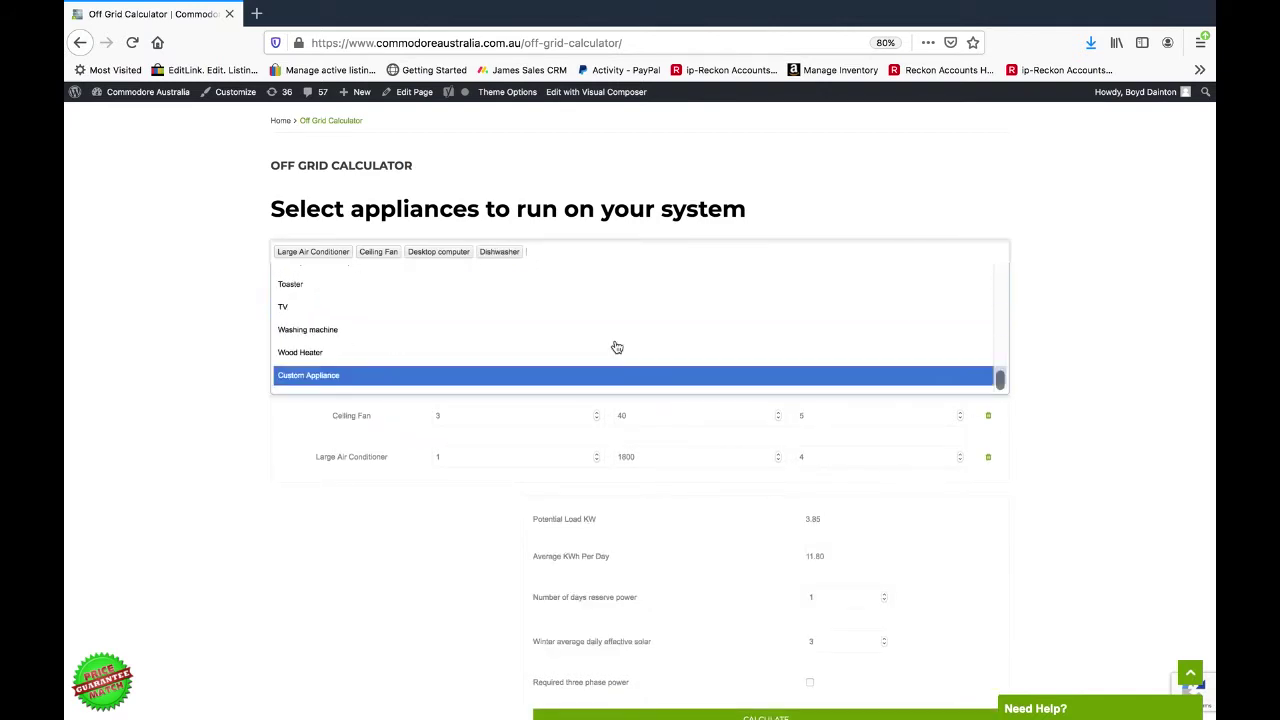
Add a custom appliance named Grinder using 3000 running watts for 0.1 hours per day
click(325, 380)
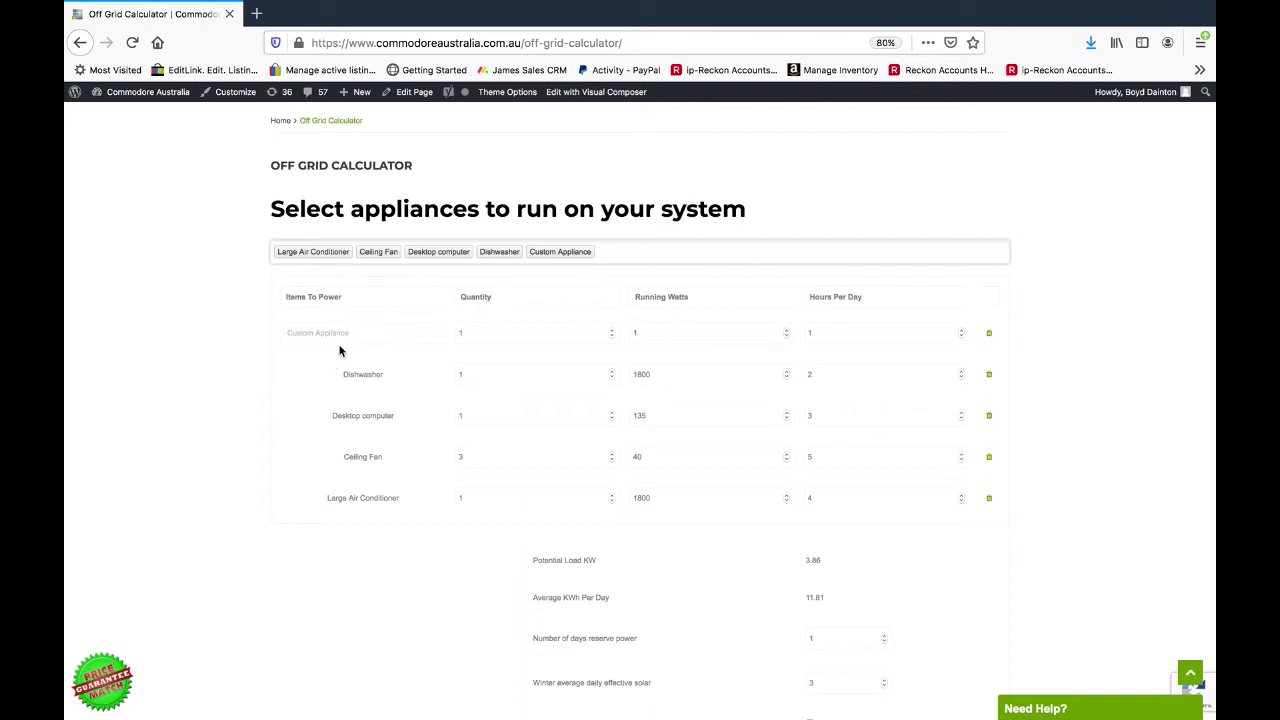
click(339, 343)
text(Gri)
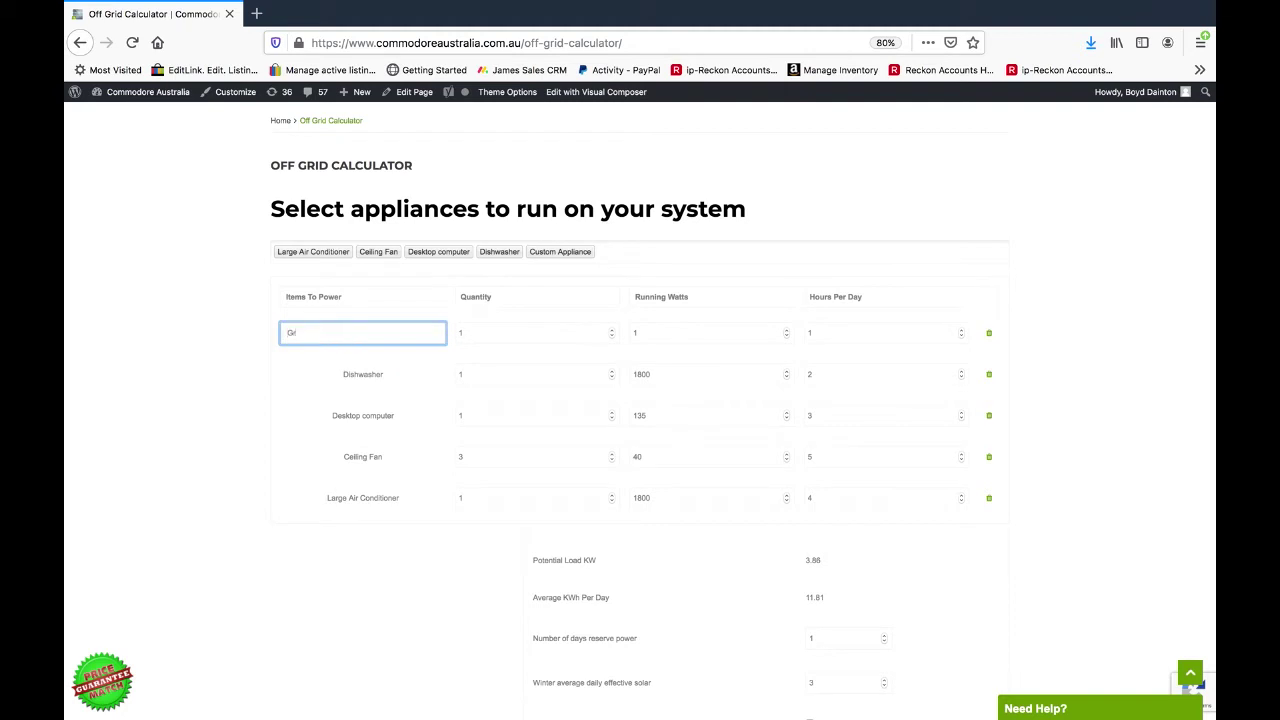
text(ndwerer)
key(Tab)
key(Tab)
text(3000)
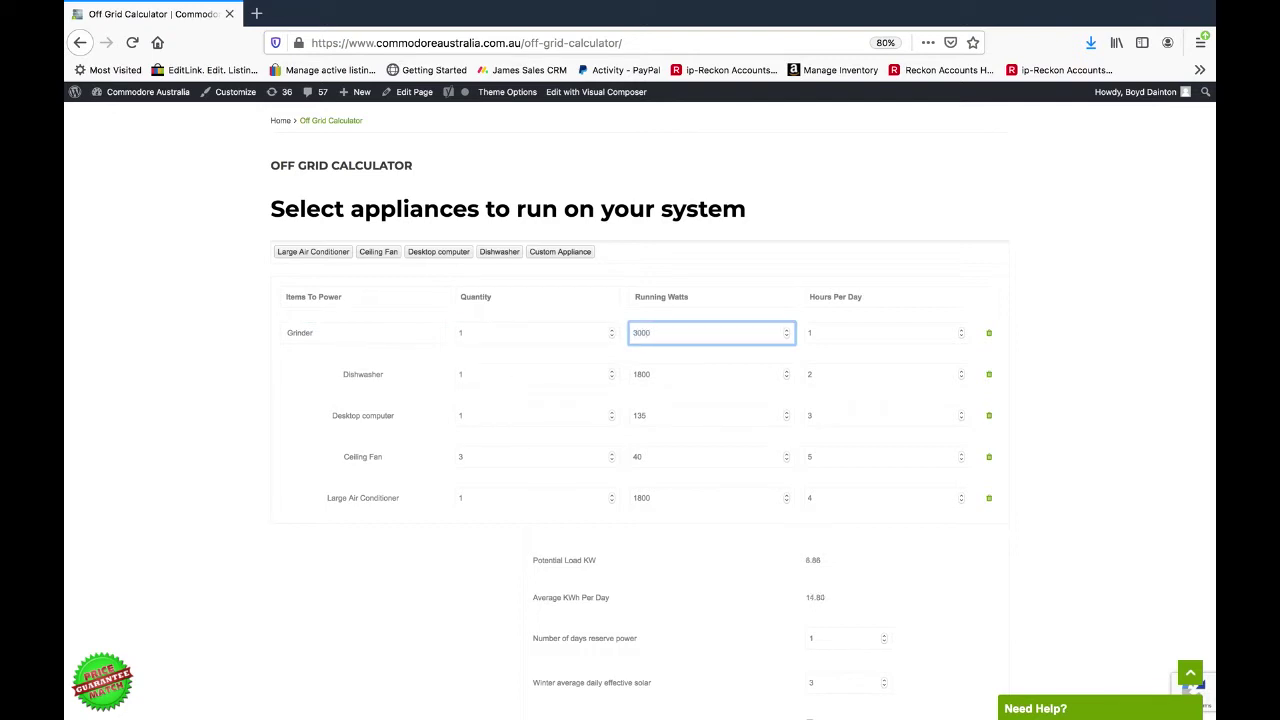
key(Tab)
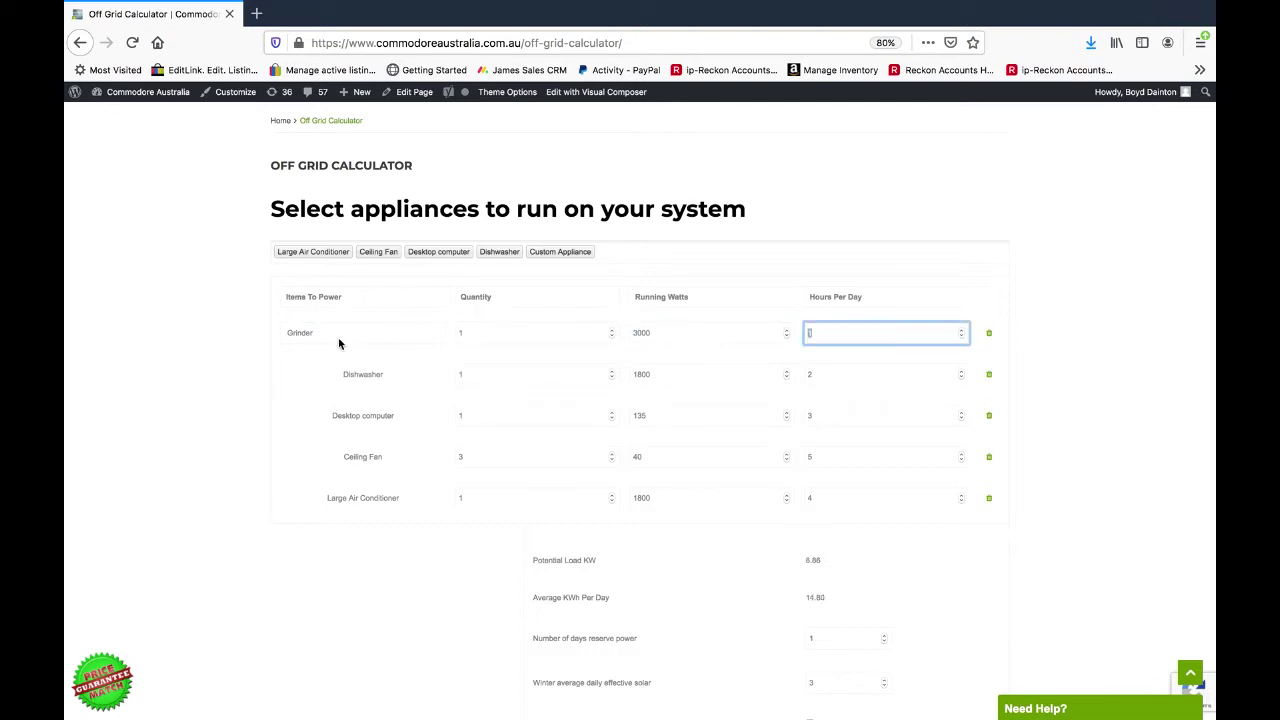
text(0.1)
key(Tab)
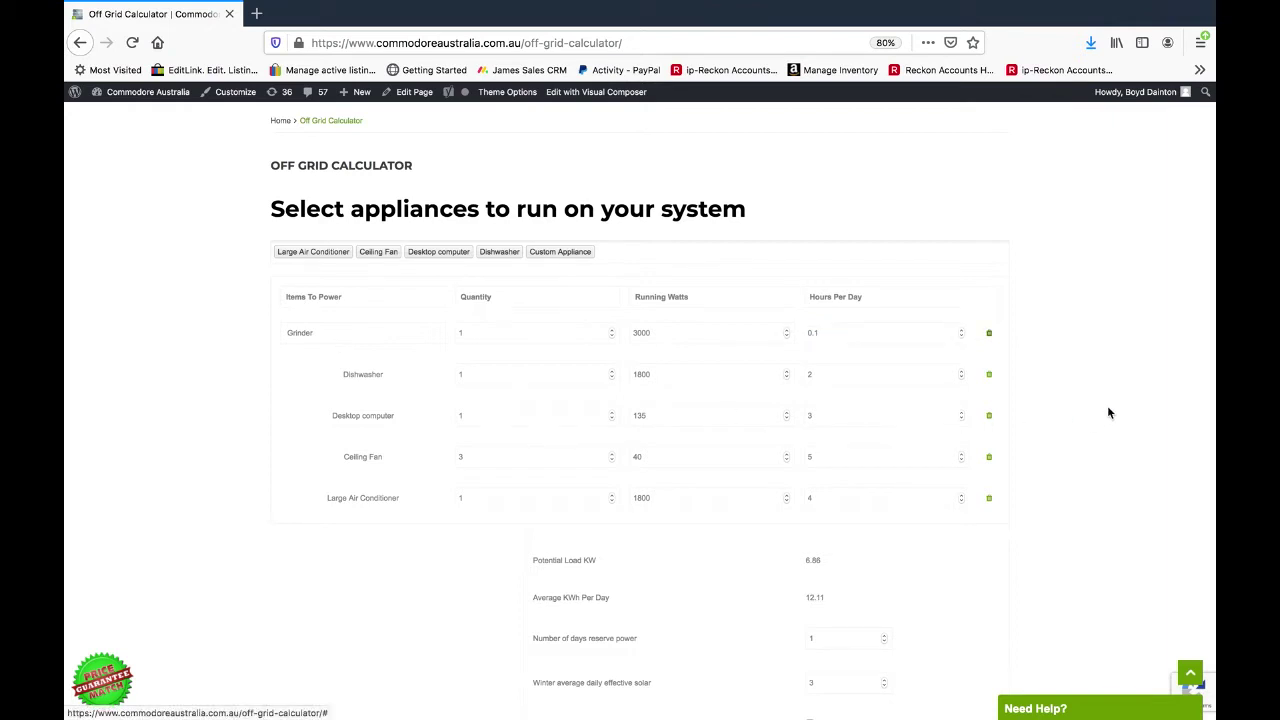
Check the totals: 6.86 kW potential load and 12.11 kWh per day
scroll(1109, 405, down, 2)
scroll(743, 418, down, 3)
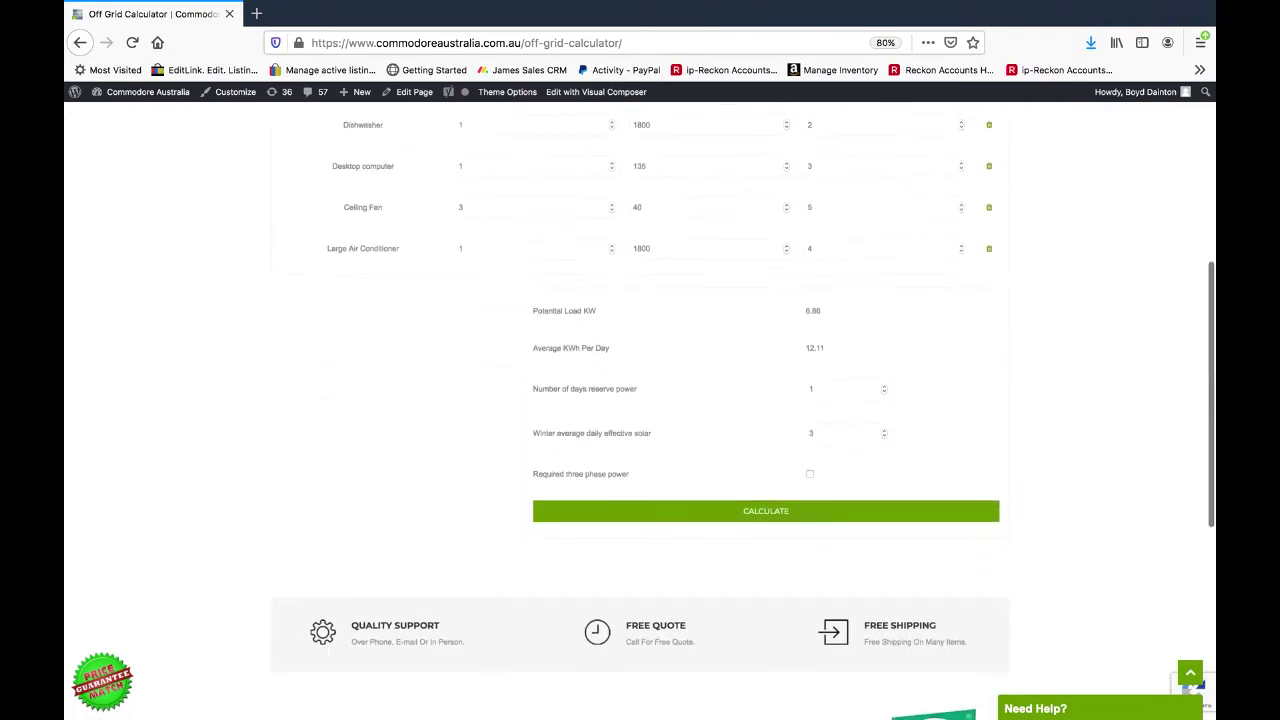
scroll(743, 418, up, 1)
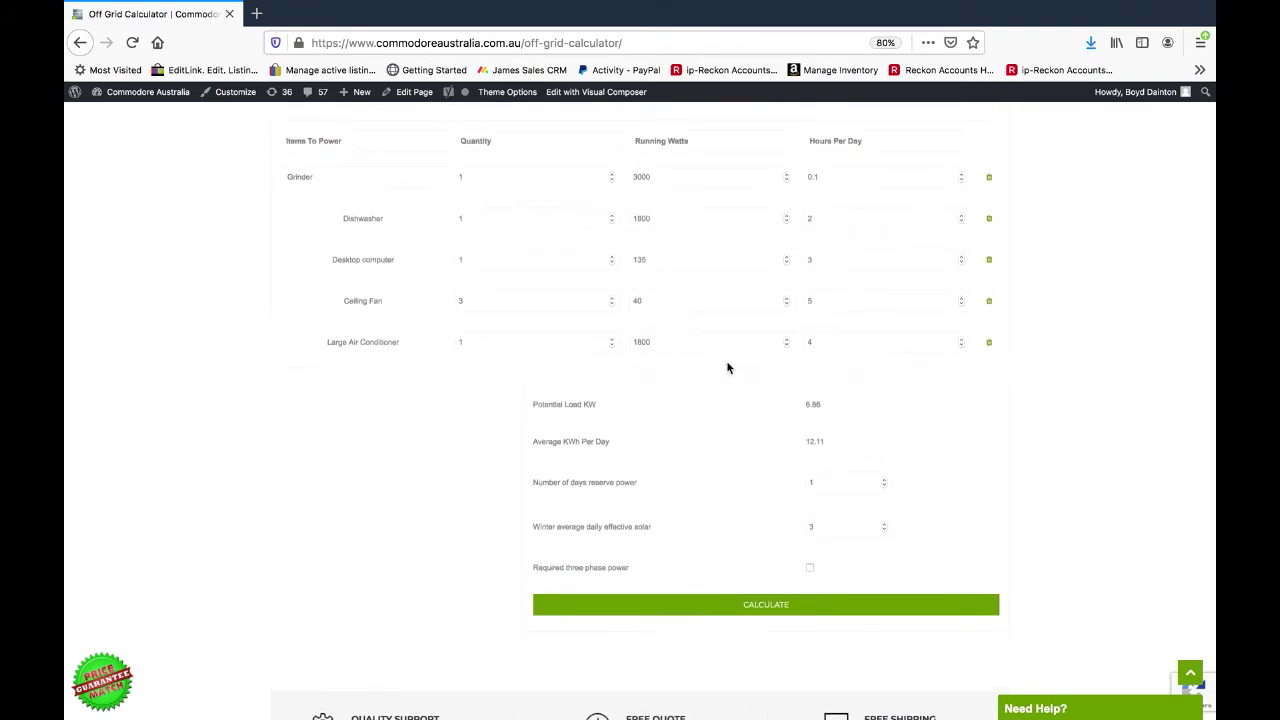
triple_click(550, 405)
click(850, 410)
scroll(1047, 452, down, 2)
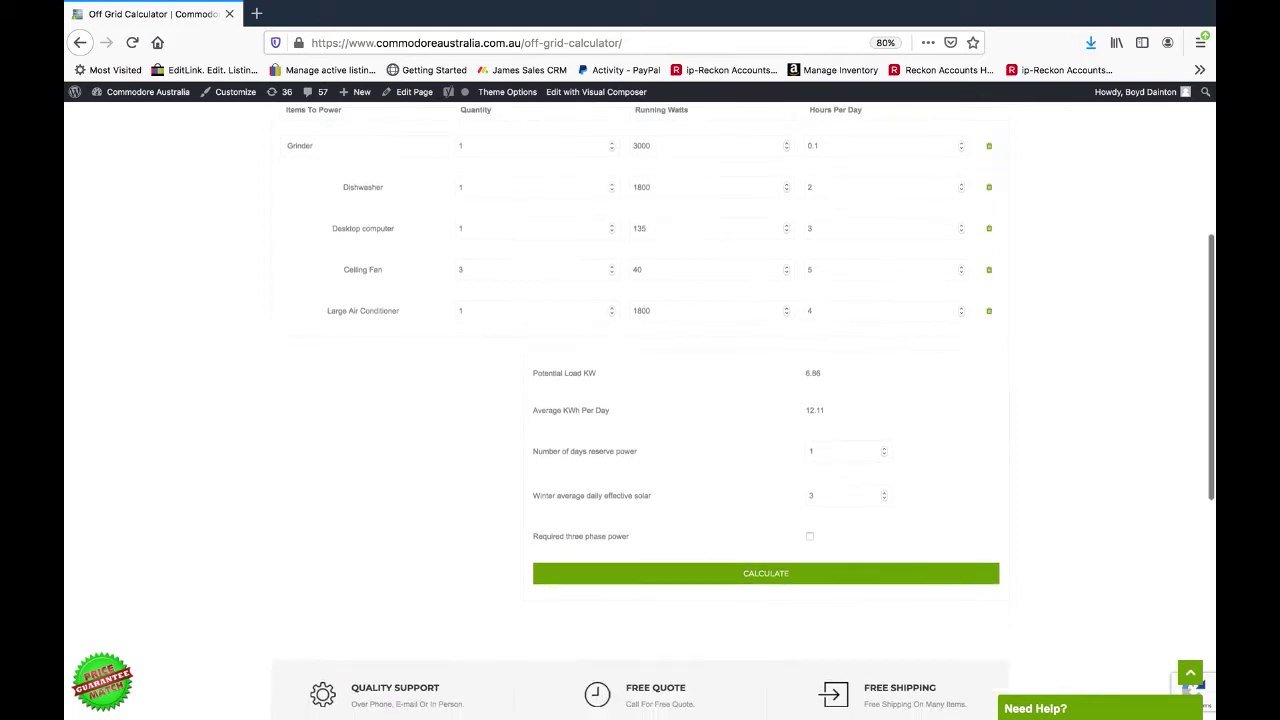
scroll(934, 411, up, 1)
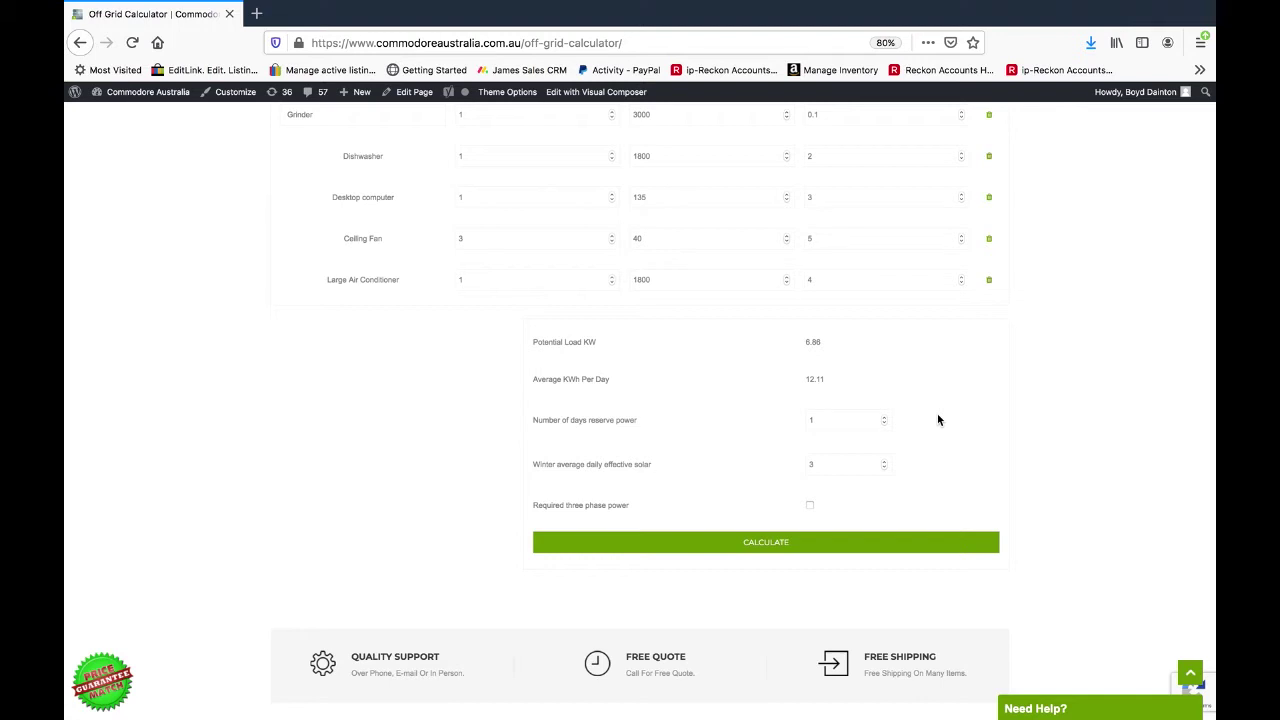
scroll(1026, 371, down, 2)
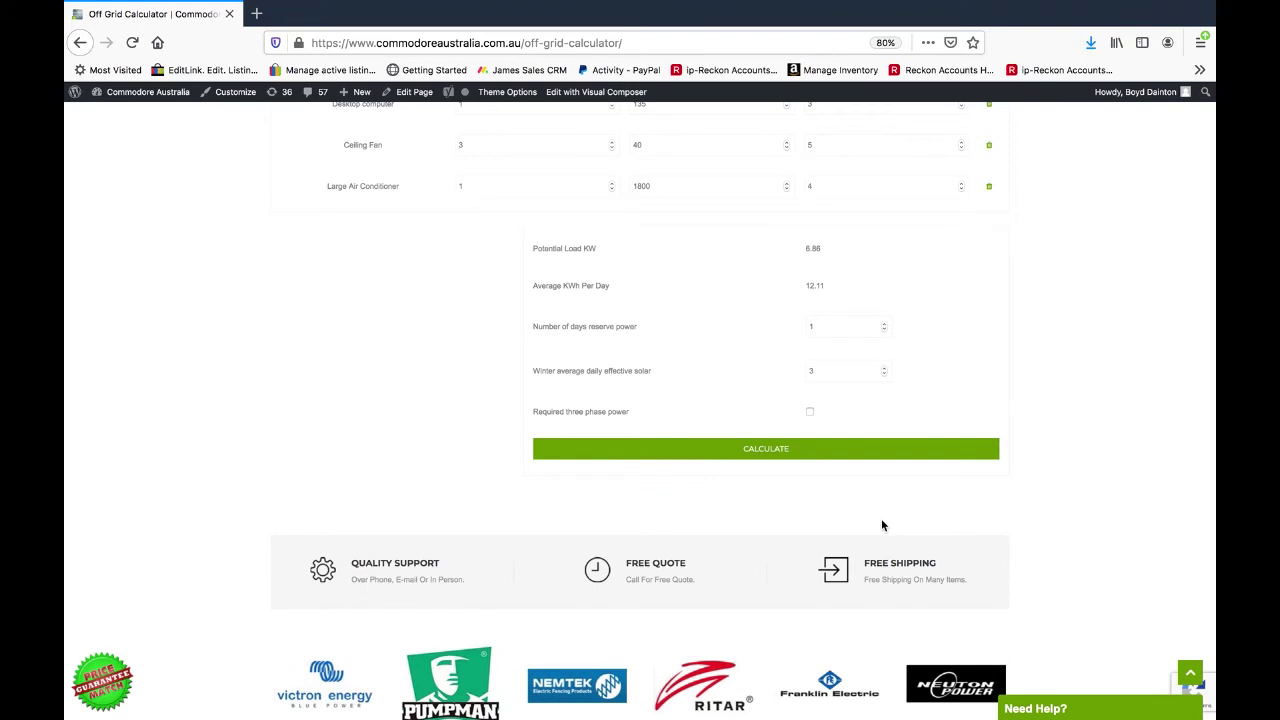
scroll(881, 518, down, 2)
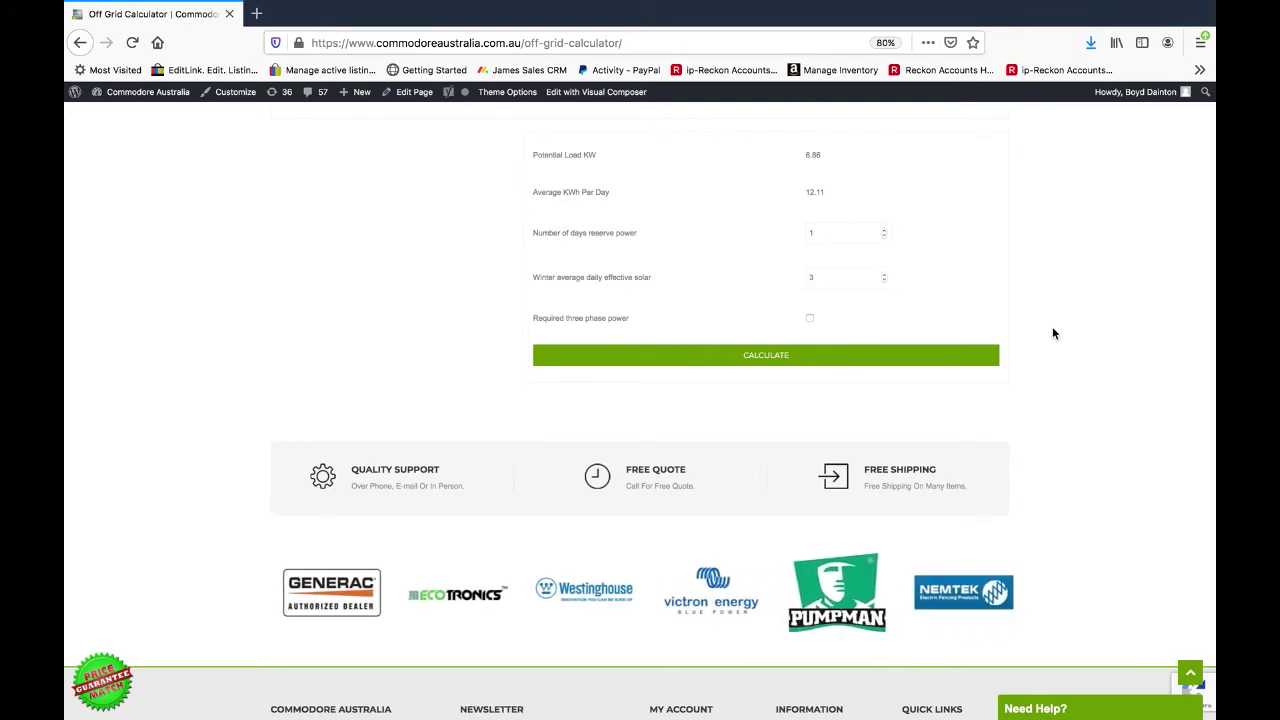
scroll(1060, 333, up, 1)
scroll(883, 391, up, 1)
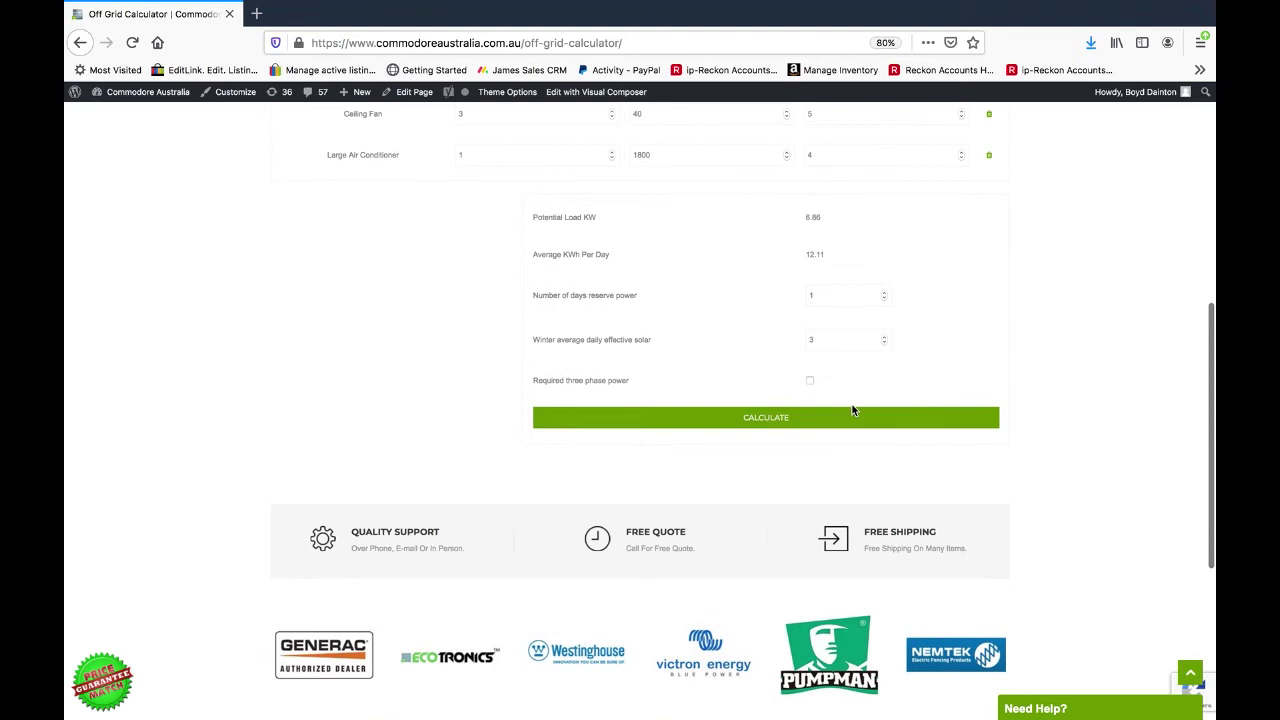
Calculate the system: 8kVA inverter, 18 x 275w panels and 10.1–15kWh batteries, reserve days unchanged
click(851, 421)
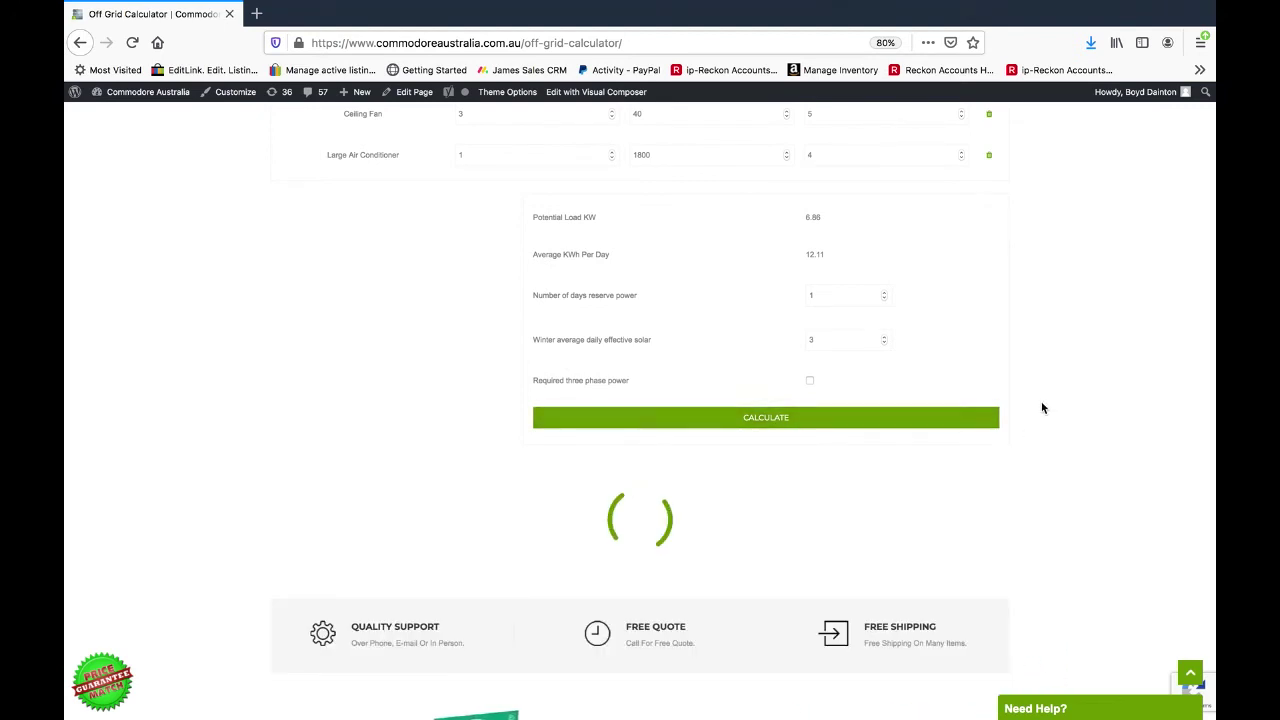
scroll(1041, 408, down, 1)
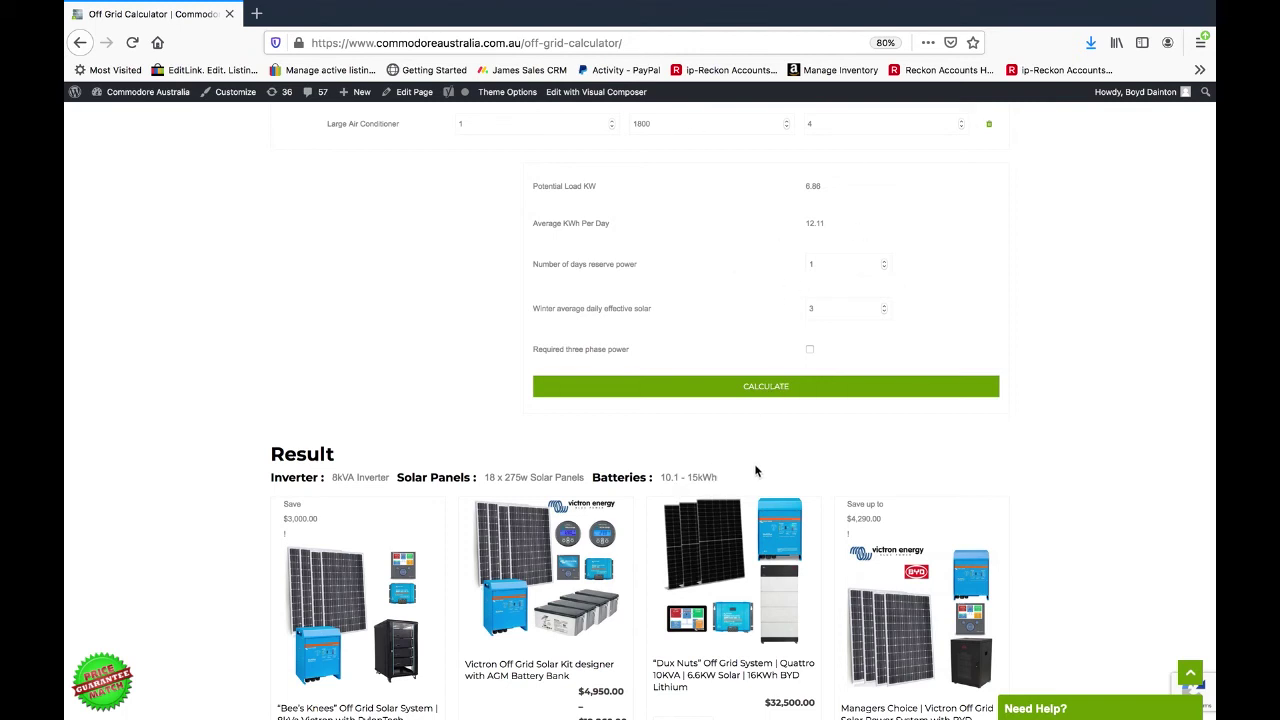
click(826, 263)
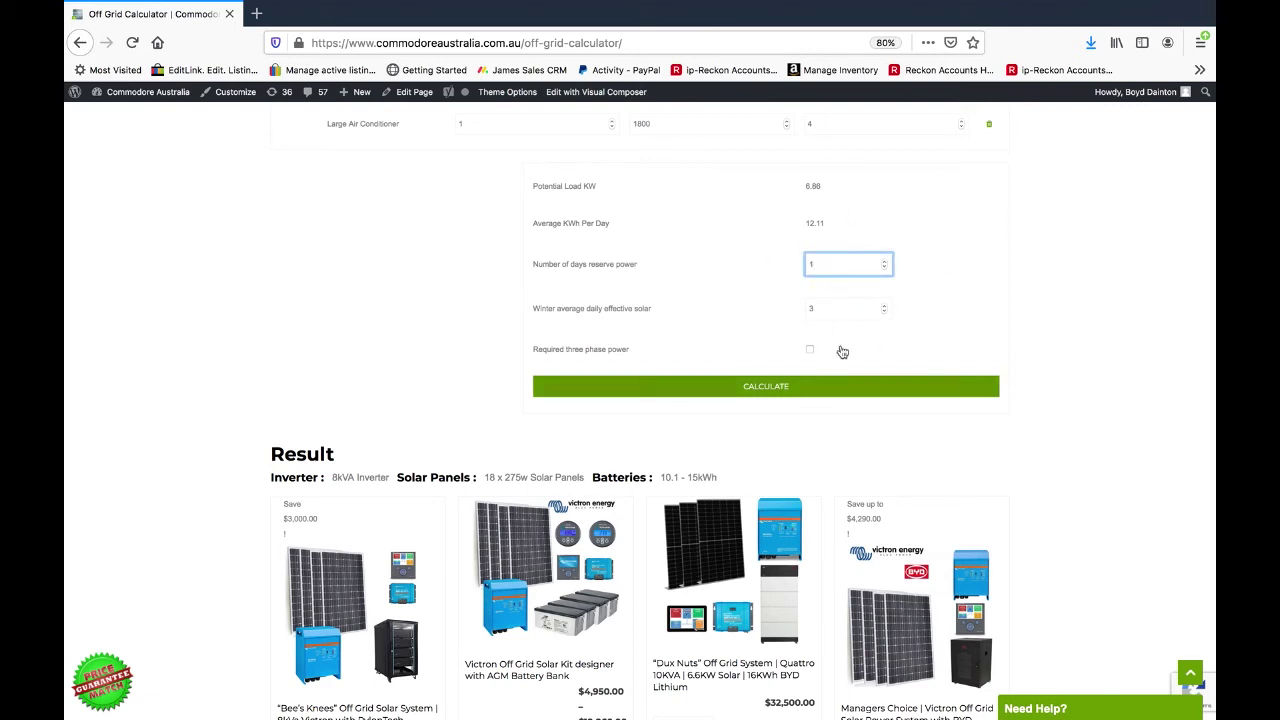
click(1152, 305)
scroll(1152, 305, down, 3)
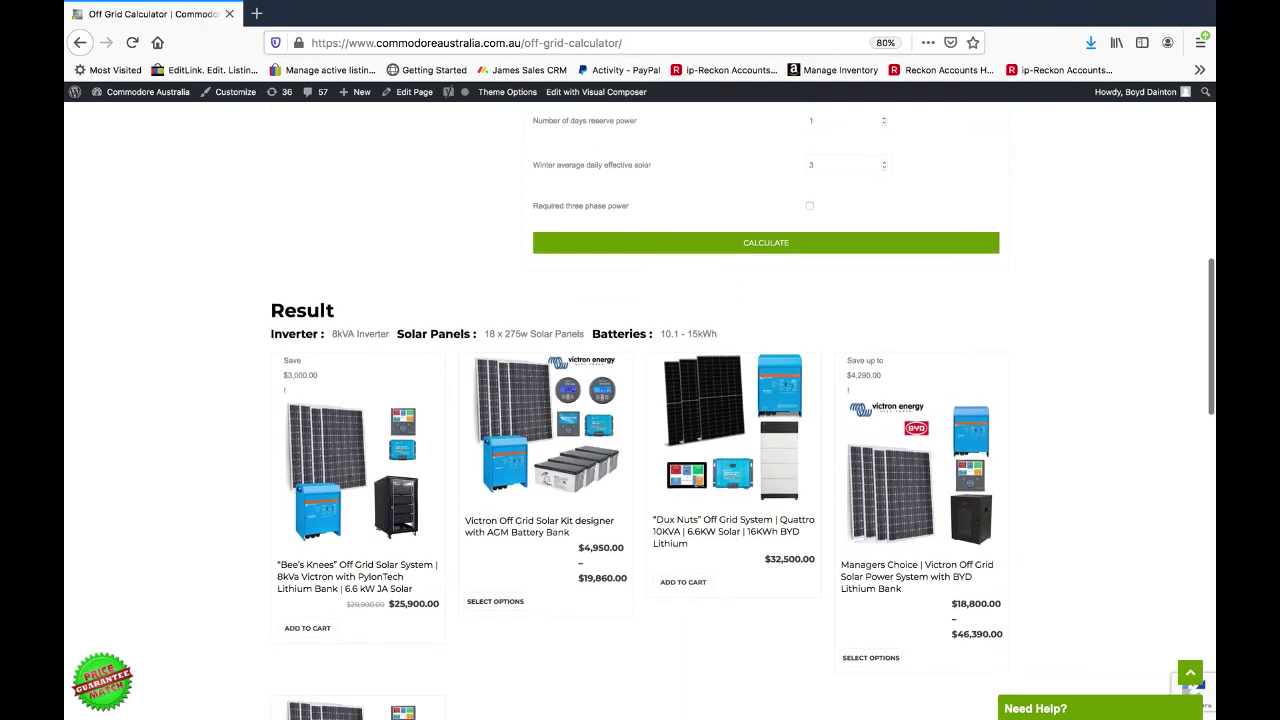
scroll(743, 417, down, 4)
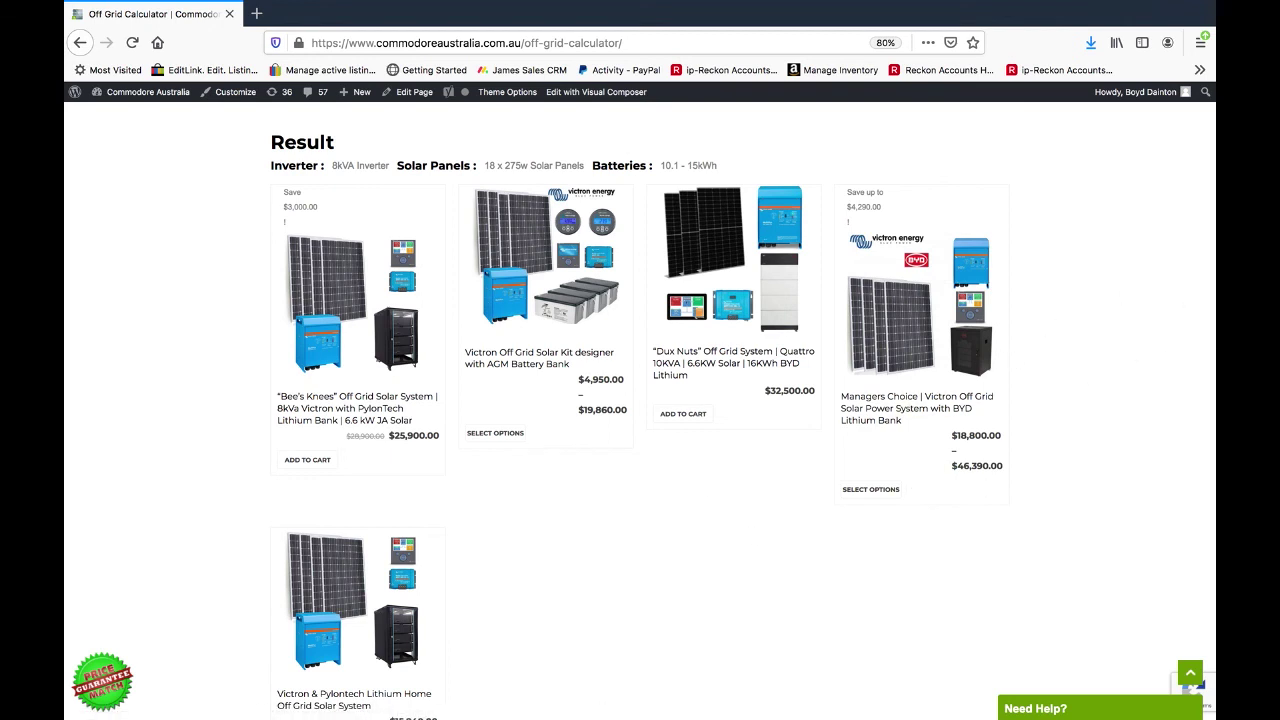
scroll(1088, 377, down, 1)
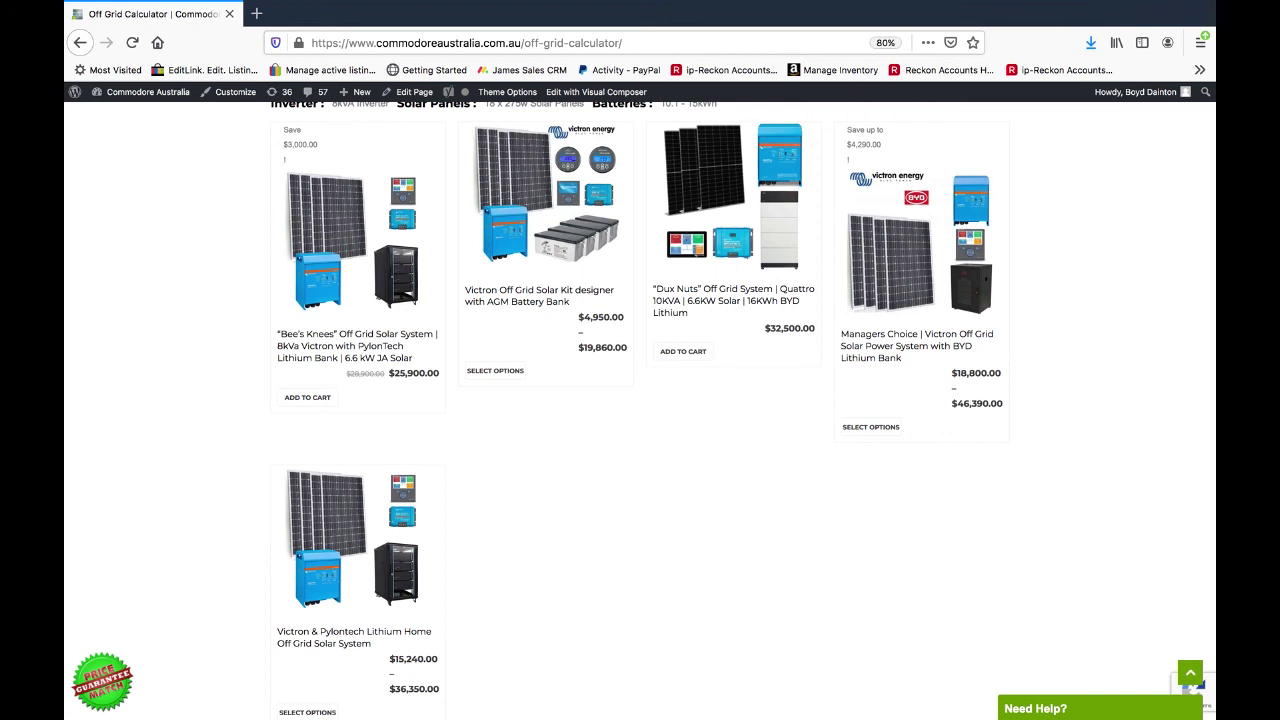
scroll(743, 409, down, 7)
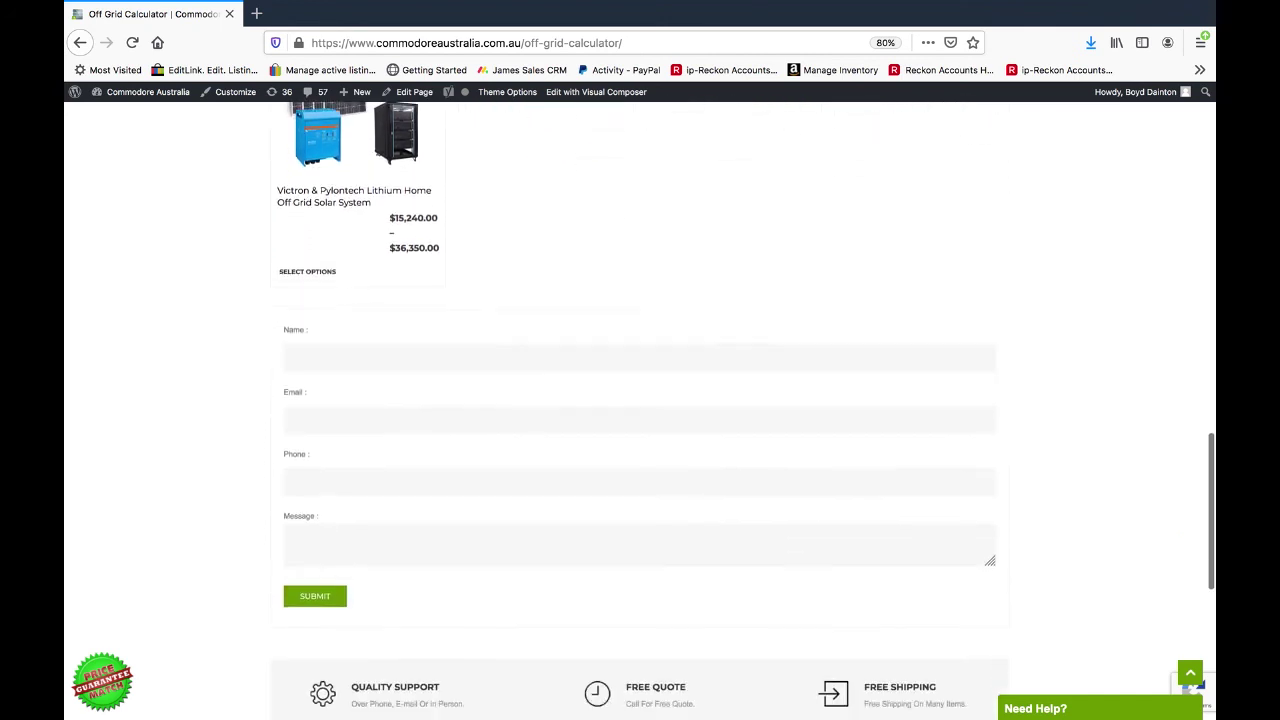
scroll(1057, 380, down, 1)
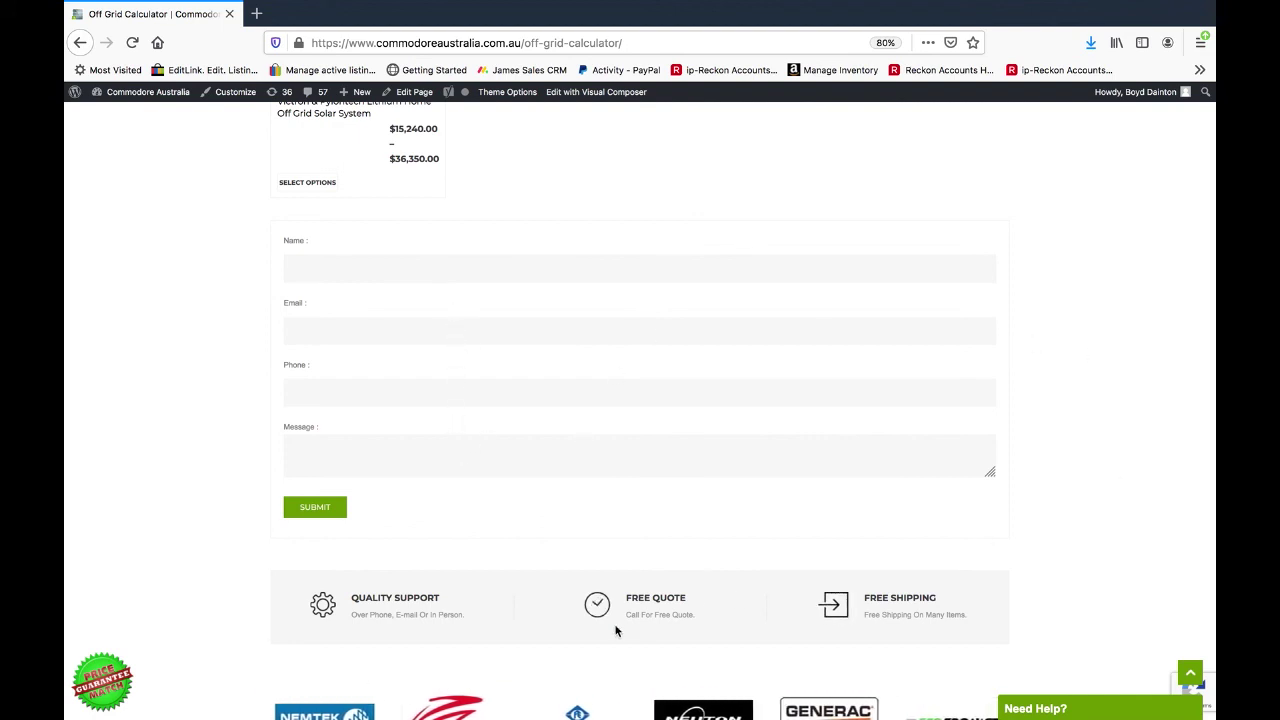
scroll(615, 630, up, 2)
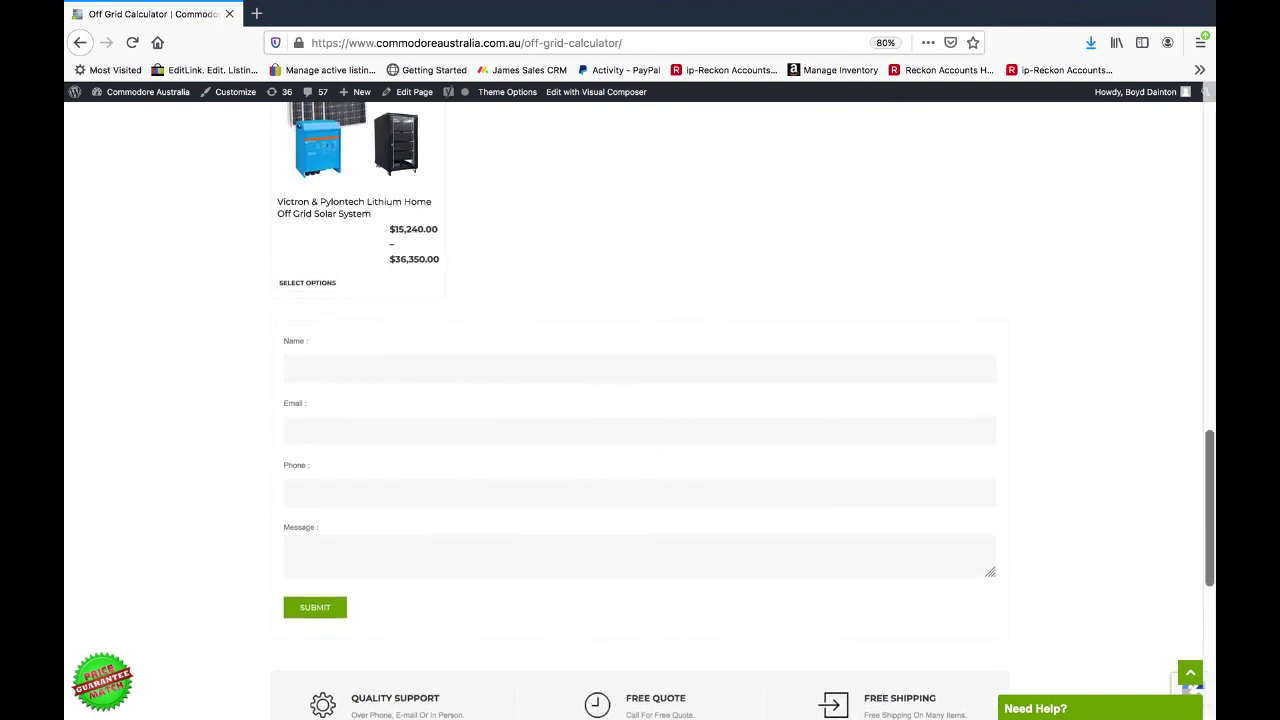
scroll(640, 400, up, 6)
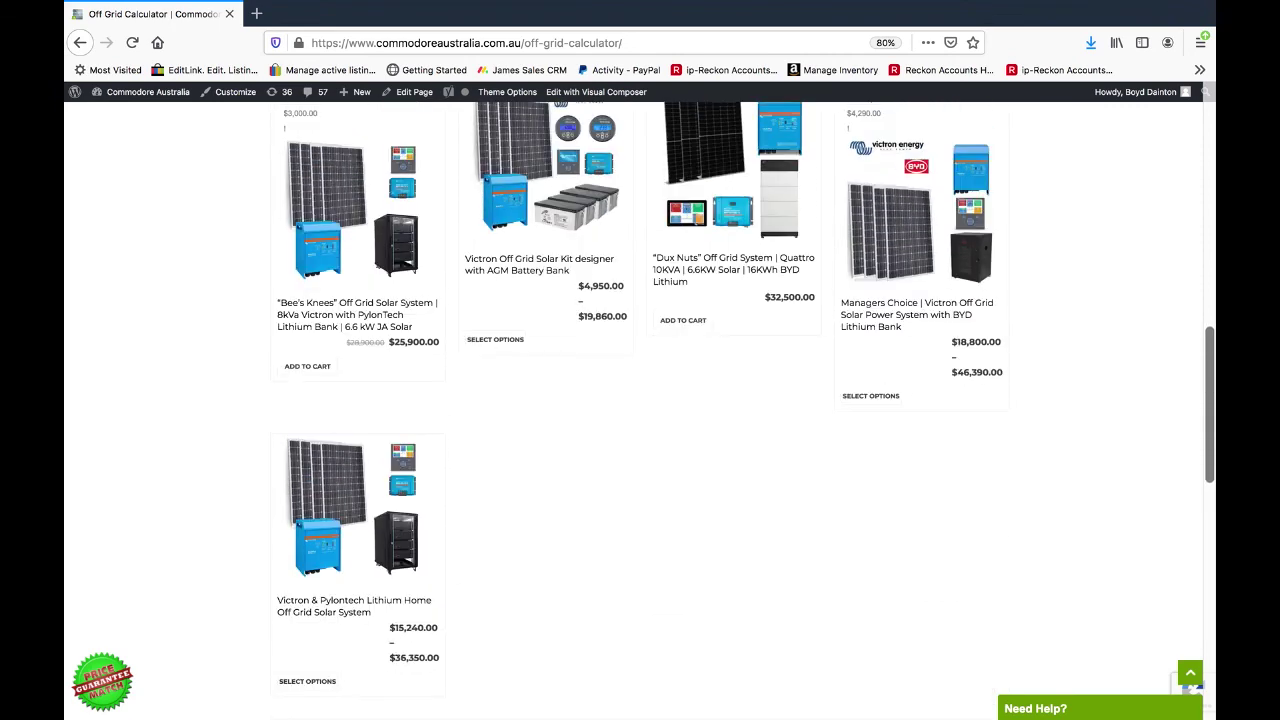
scroll(640, 400, up, 5)
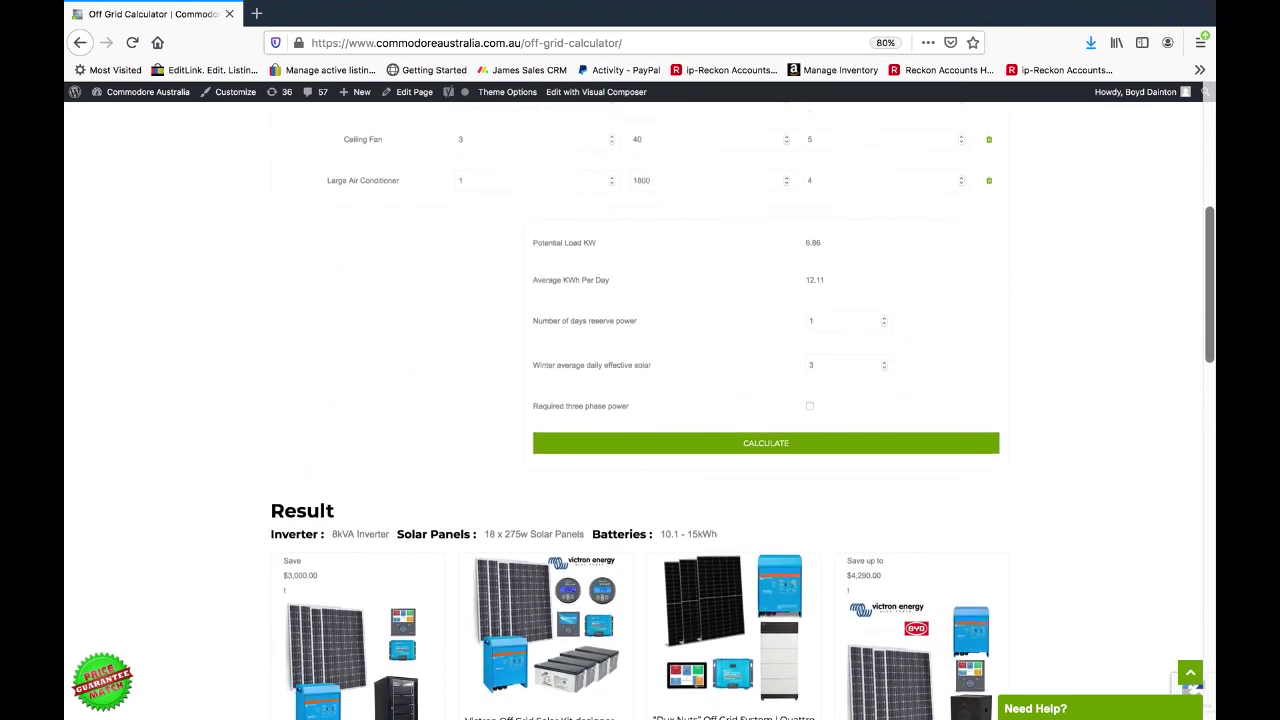
scroll(640, 400, up, 4)
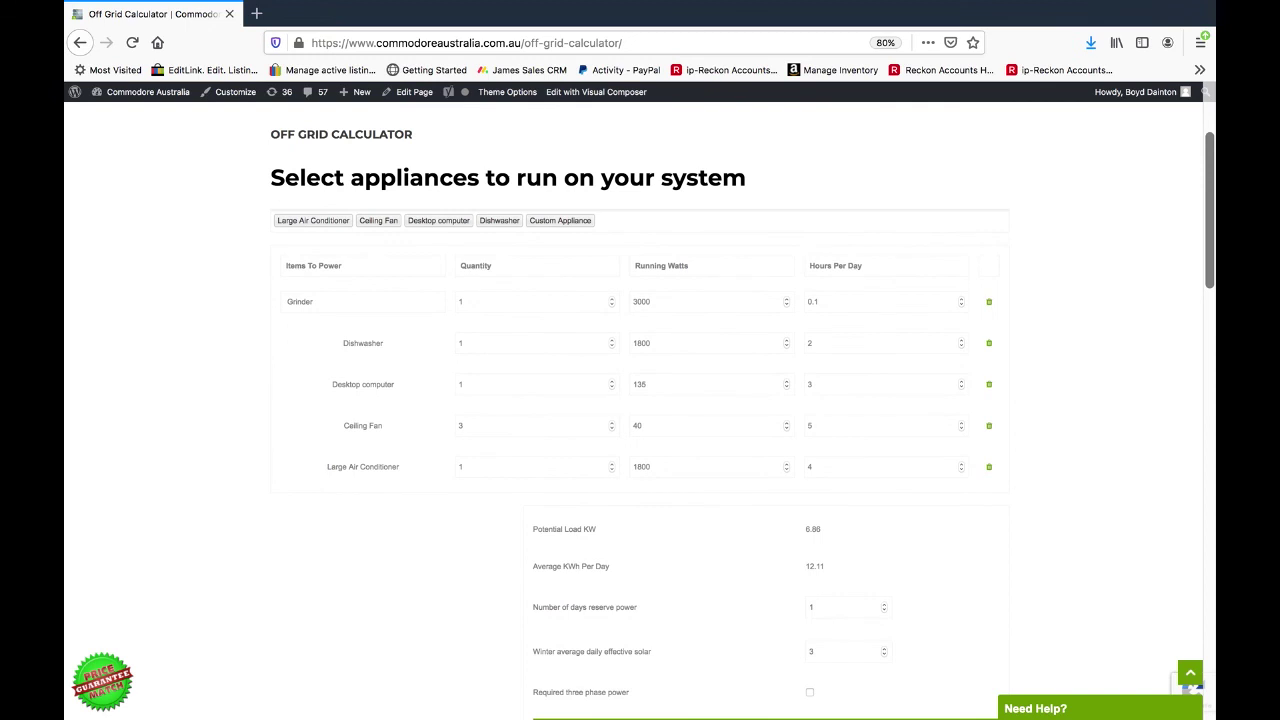